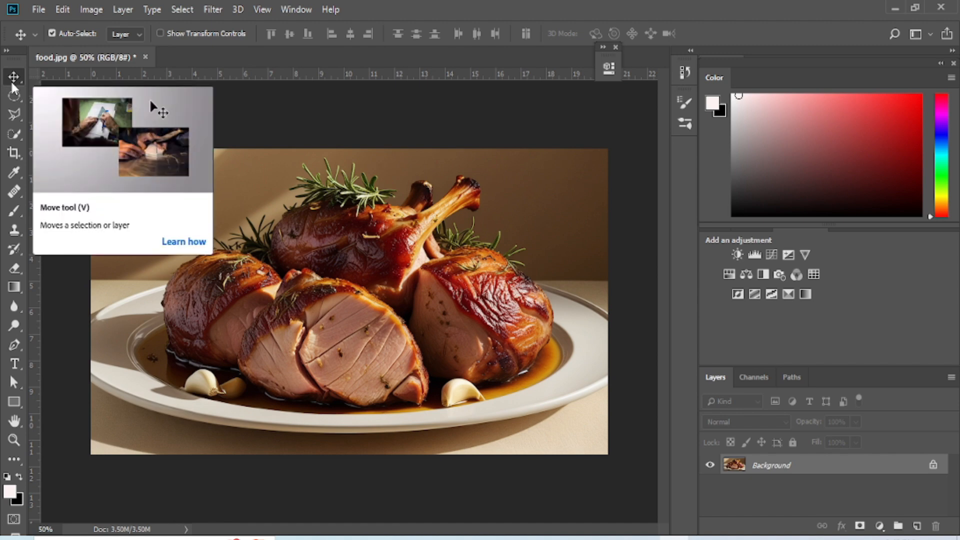
Add a new layer and paint six separate wavy white brush strokes rising from the meat pieces like steam.
{"action": "left_click", "coordinate": [918, 525]}
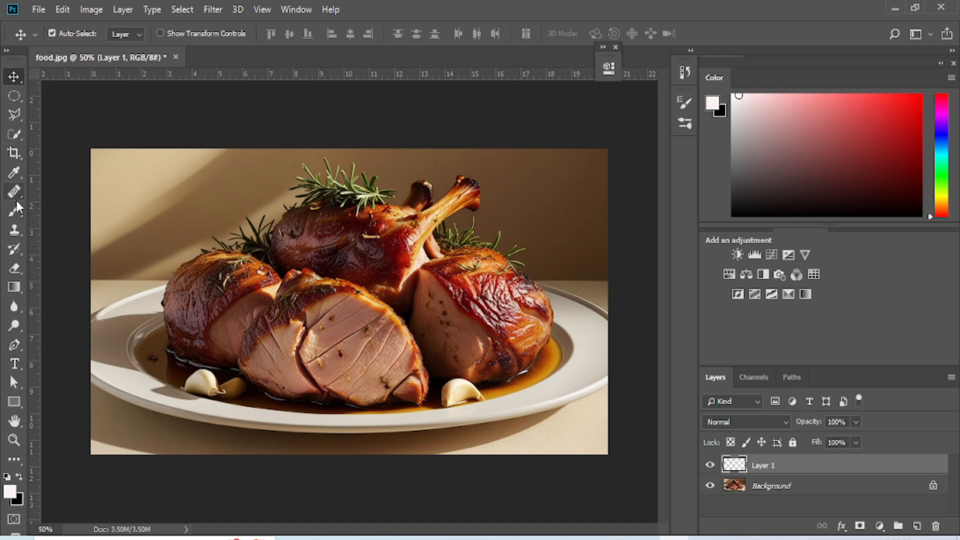
{"action": "left_click", "coordinate": [16, 212]}
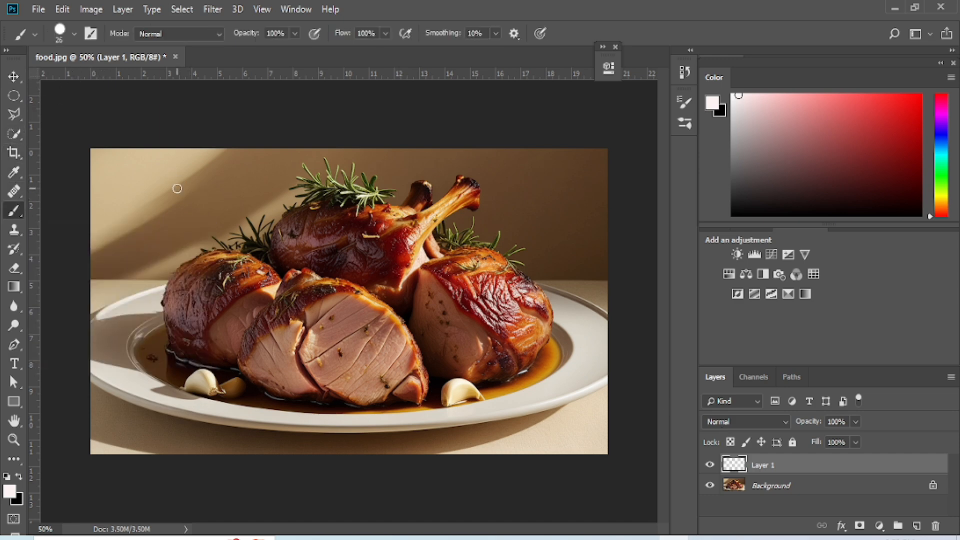
{"action": "mouse_move", "coordinate": [117, 179]}
{"action": "left_mouse_down"}
{"action": "mouse_move", "coordinate": [104, 200]}
{"action": "mouse_move", "coordinate": [134, 215]}
{"action": "mouse_move", "coordinate": [146, 237]}
{"action": "mouse_move", "coordinate": [144, 286]}
{"action": "mouse_move", "coordinate": [173, 306]}
{"action": "mouse_move", "coordinate": [184, 344]}
{"action": "left_mouse_up"}
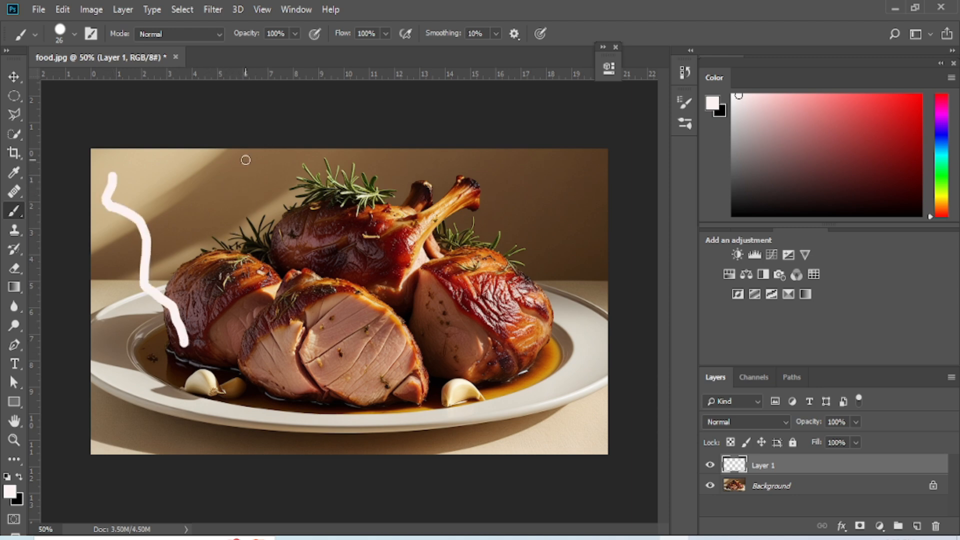
{"action": "mouse_move", "coordinate": [249, 157]}
{"action": "left_mouse_down"}
{"action": "mouse_move", "coordinate": [216, 195]}
{"action": "mouse_move", "coordinate": [209, 230]}
{"action": "mouse_move", "coordinate": [244, 257]}
{"action": "left_mouse_up"}
{"action": "mouse_move", "coordinate": [407, 151]}
{"action": "left_mouse_down"}
{"action": "mouse_move", "coordinate": [386, 171]}
{"action": "mouse_move", "coordinate": [395, 208]}
{"action": "mouse_move", "coordinate": [379, 240]}
{"action": "left_mouse_up"}
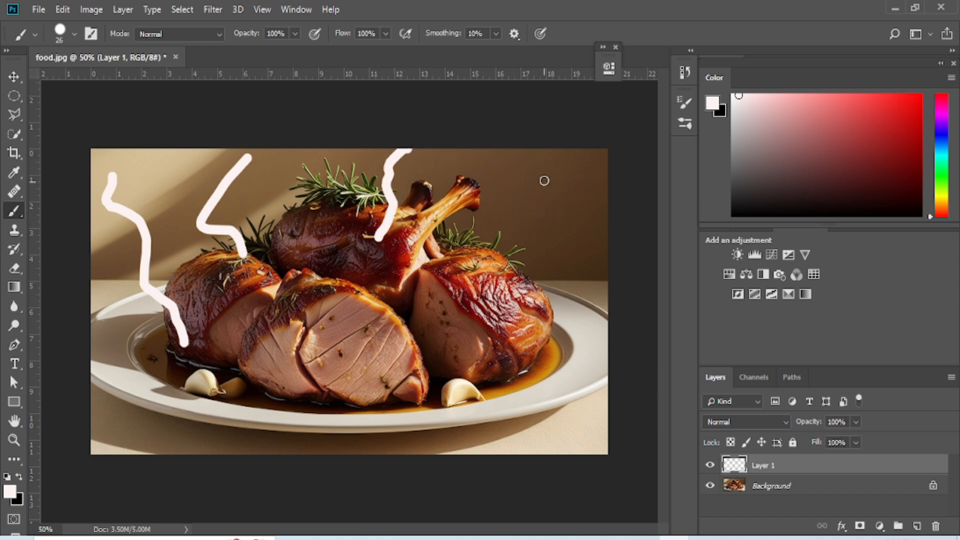
{"action": "left_click_drag", "start_coordinate": [556, 182], "coordinate": [577, 171]}
{"action": "mouse_move", "coordinate": [533, 193]}
{"action": "left_mouse_down"}
{"action": "mouse_move", "coordinate": [507, 203]}
{"action": "mouse_move", "coordinate": [523, 219]}
{"action": "mouse_move", "coordinate": [515, 238]}
{"action": "mouse_move", "coordinate": [474, 242]}
{"action": "mouse_move", "coordinate": [448, 262]}
{"action": "left_mouse_up"}
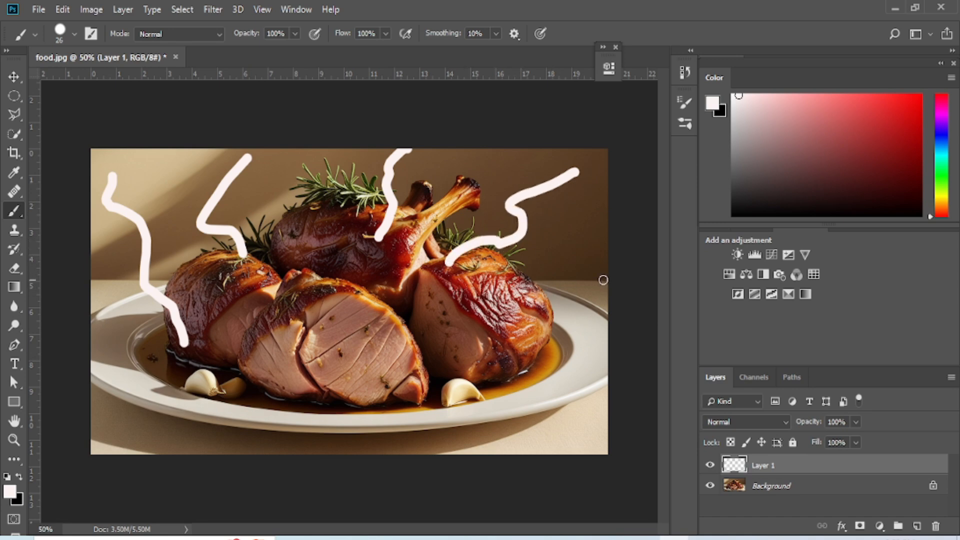
{"action": "mouse_move", "coordinate": [591, 270]}
{"action": "left_mouse_down"}
{"action": "mouse_move", "coordinate": [557, 302]}
{"action": "mouse_move", "coordinate": [497, 329]}
{"action": "mouse_move", "coordinate": [500, 368]}
{"action": "left_mouse_up"}
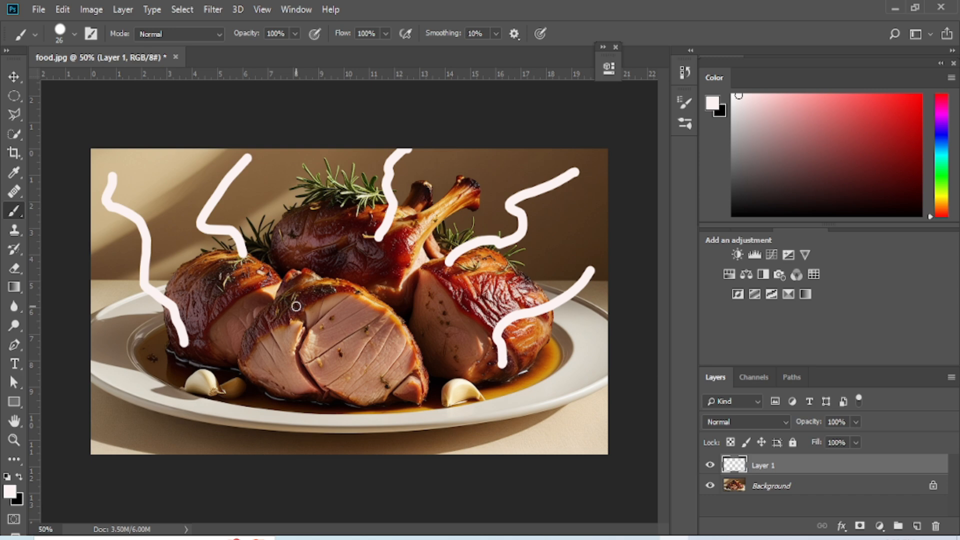
{"action": "mouse_move", "coordinate": [355, 273]}
{"action": "left_mouse_down"}
{"action": "mouse_move", "coordinate": [348, 298]}
{"action": "mouse_move", "coordinate": [373, 325]}
{"action": "mouse_move", "coordinate": [370, 345]}
{"action": "mouse_move", "coordinate": [340, 406]}
{"action": "left_mouse_up"}
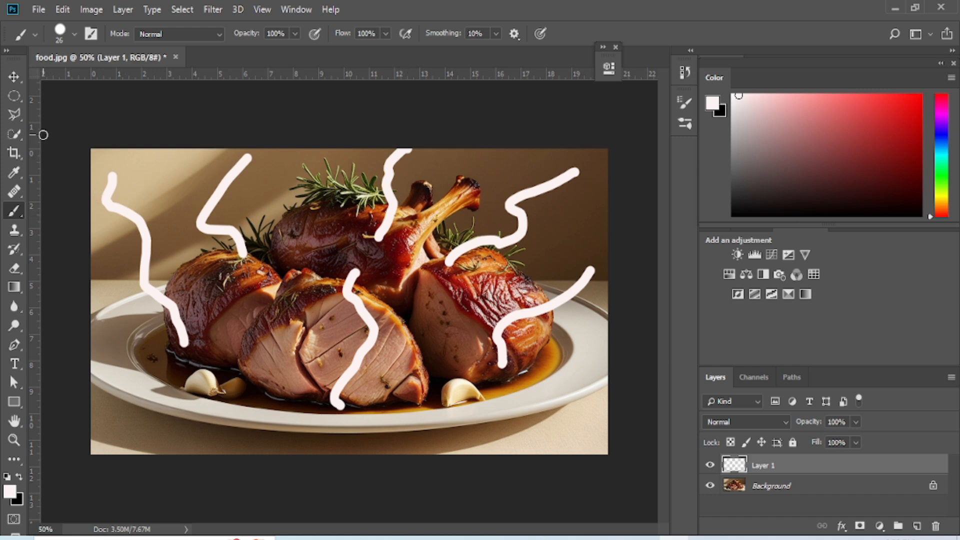
Start a Path Blur from the Blur Gallery on the layer with the white strokes.
{"action": "left_click", "coordinate": [14, 77]}
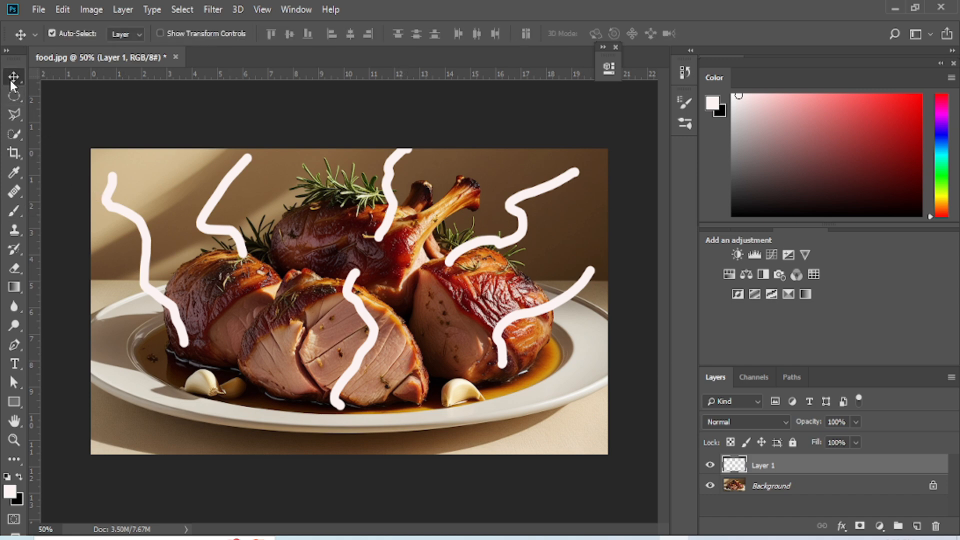
{"action": "left_click", "coordinate": [219, 10]}
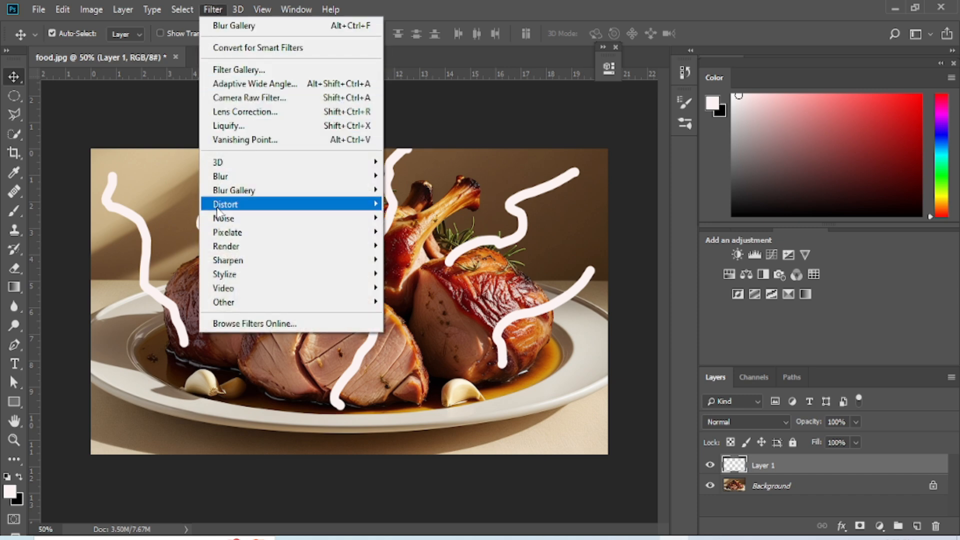
{"action": "mouse_move", "coordinate": [250, 190]}
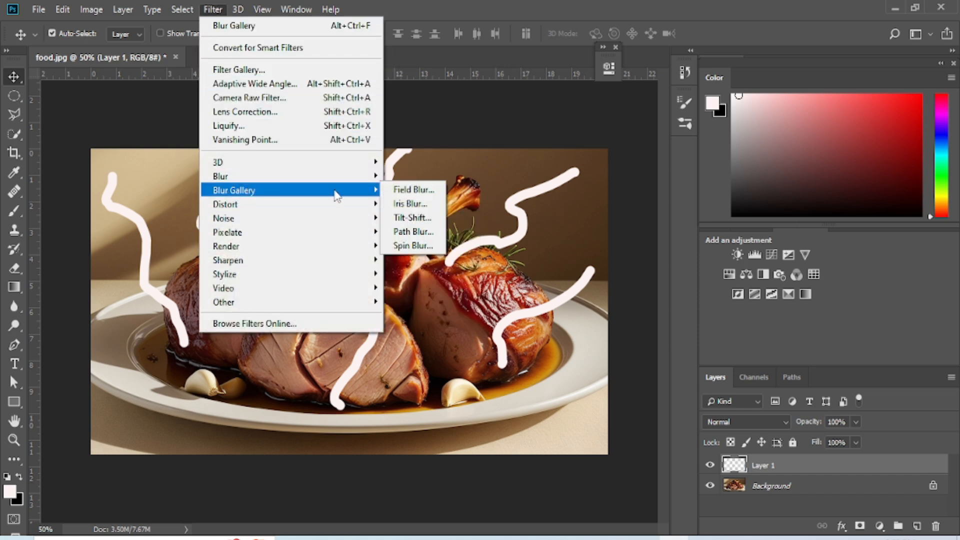
{"action": "left_click", "coordinate": [419, 232]}
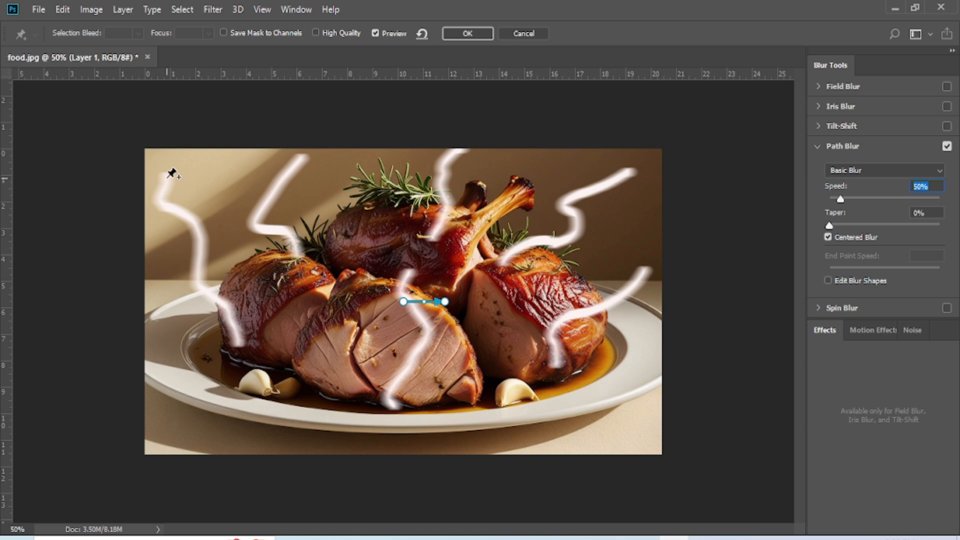
Draw a blur path along the leftmost white stroke and bend it with four curve points to follow the stroke's shape.
{"action": "left_click", "coordinate": [167, 178]}
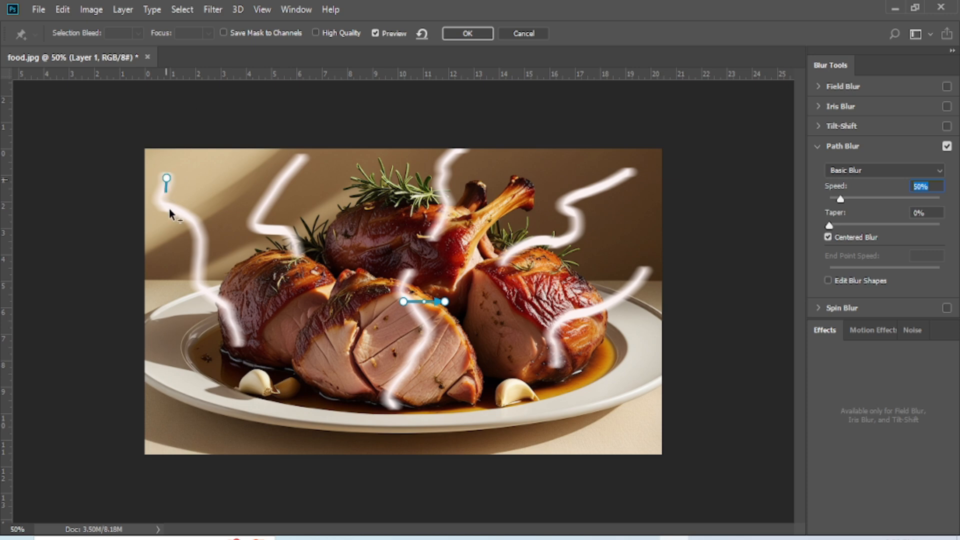
{"action": "double_click", "coordinate": [241, 348]}
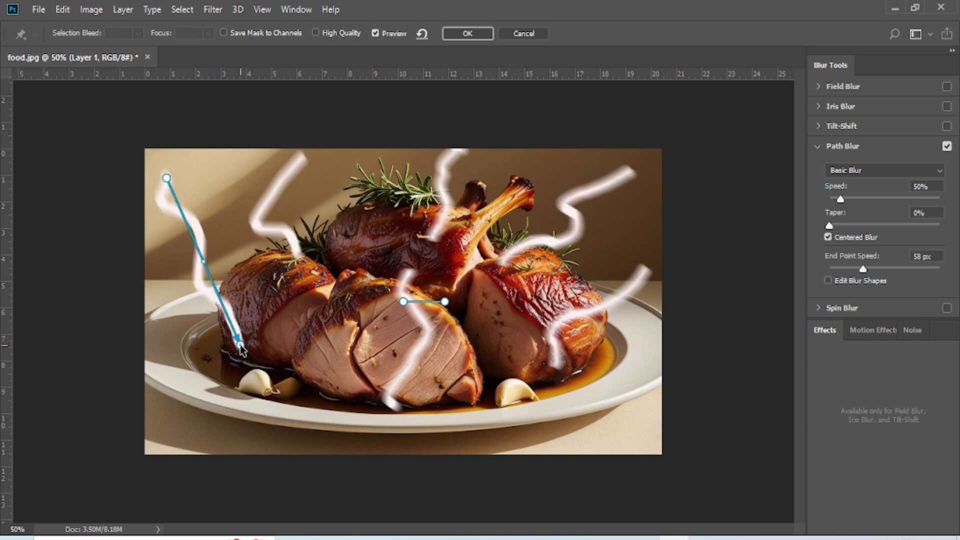
{"action": "left_click", "coordinate": [176, 200]}
{"action": "left_click_drag", "start_coordinate": [176, 202], "coordinate": [164, 200]}
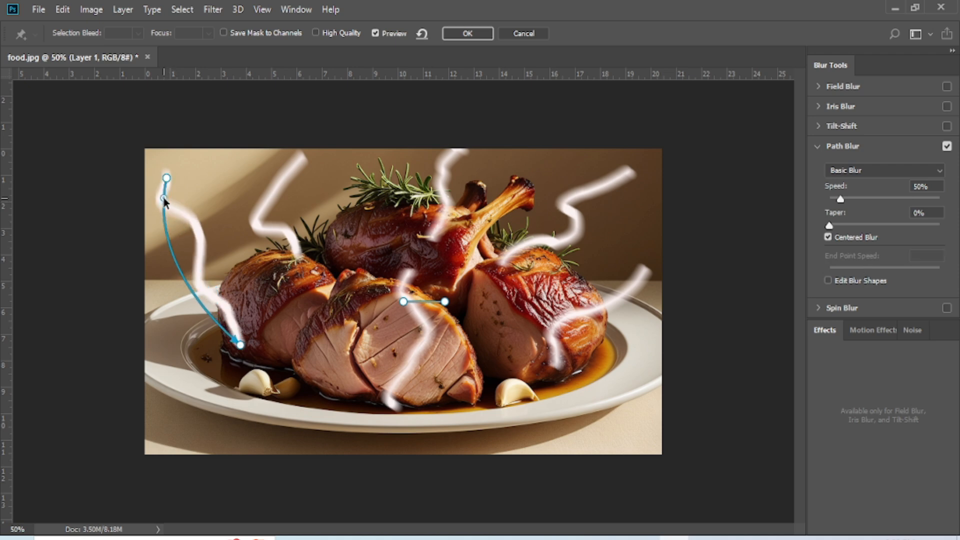
{"action": "left_click", "coordinate": [167, 233]}
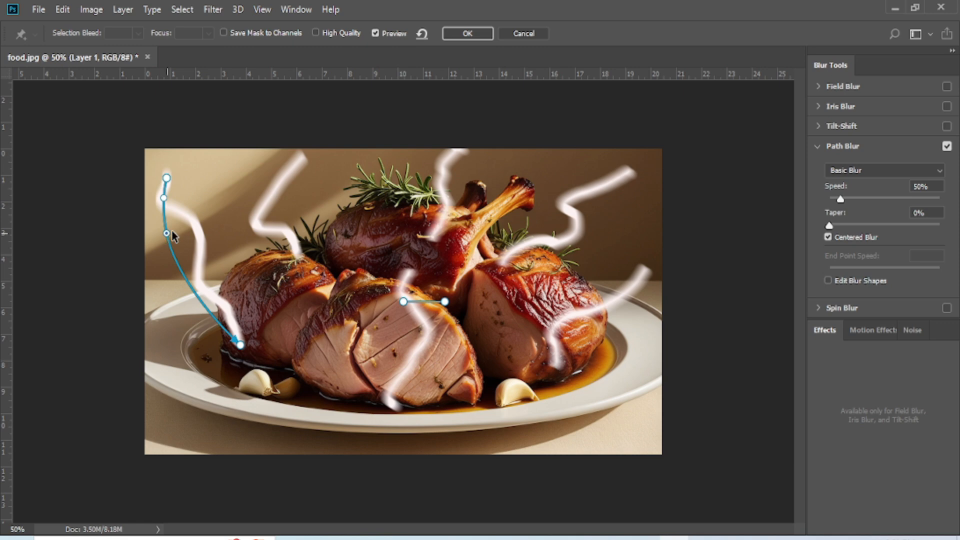
{"action": "left_click_drag", "start_coordinate": [167, 232], "coordinate": [192, 220]}
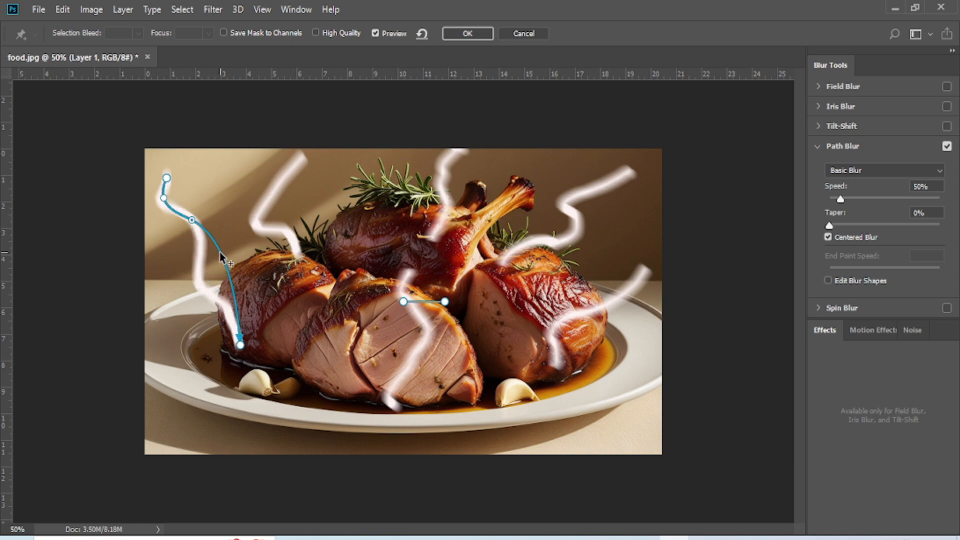
{"action": "left_click", "coordinate": [220, 253]}
{"action": "left_click_drag", "start_coordinate": [220, 253], "coordinate": [198, 280]}
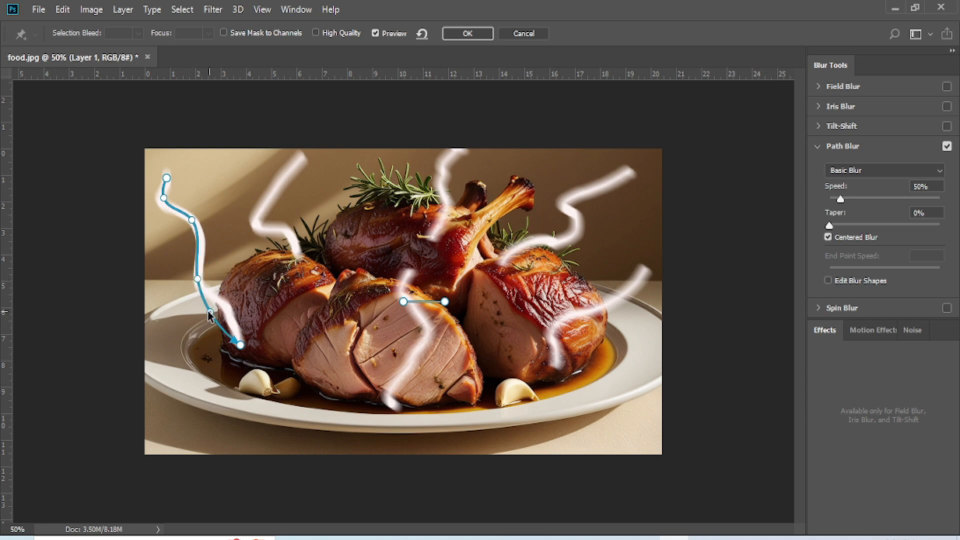
{"action": "left_click", "coordinate": [217, 308]}
{"action": "left_click_drag", "start_coordinate": [219, 310], "coordinate": [223, 308]}
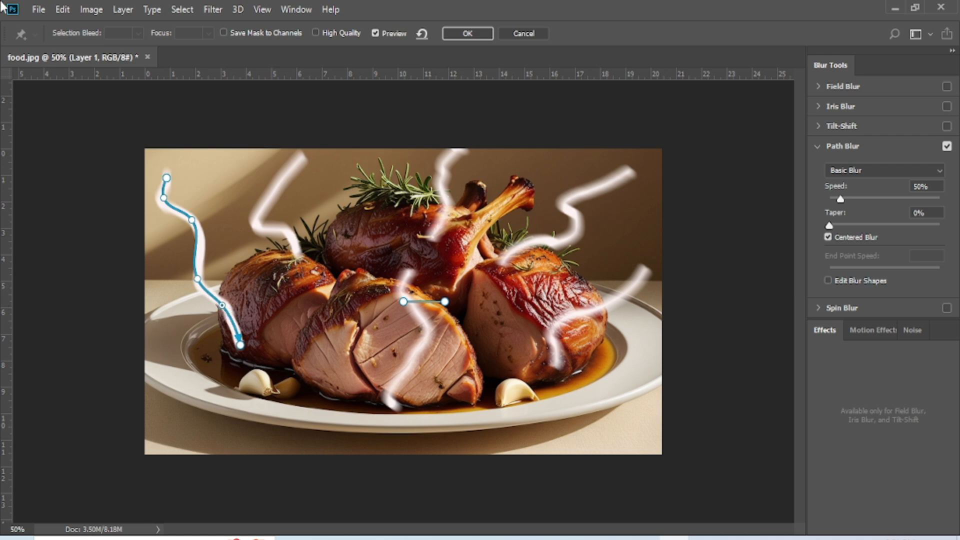
Draw a blur path along the second stroke from the left and bend it with three curve points to match its zigzag.
{"action": "left_click", "coordinate": [299, 159]}
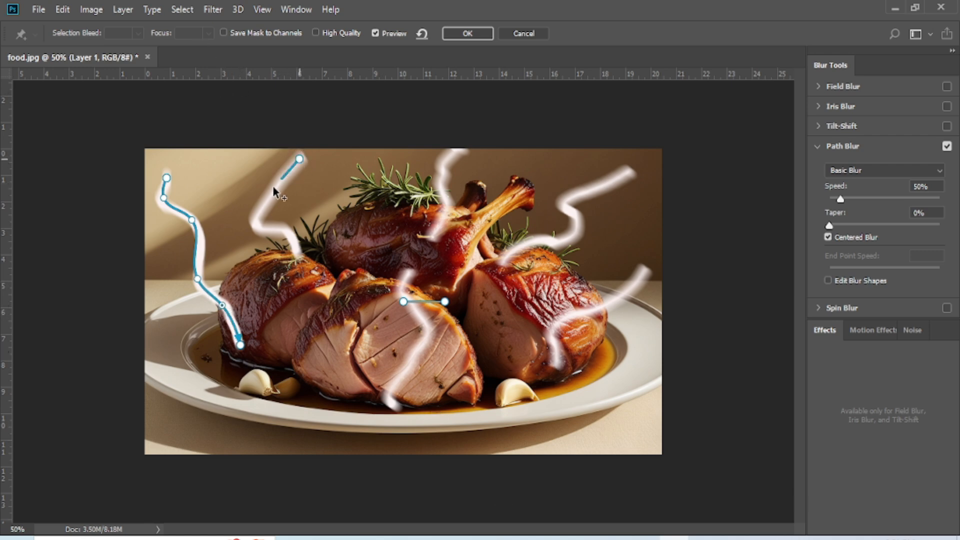
{"action": "double_click", "coordinate": [298, 256]}
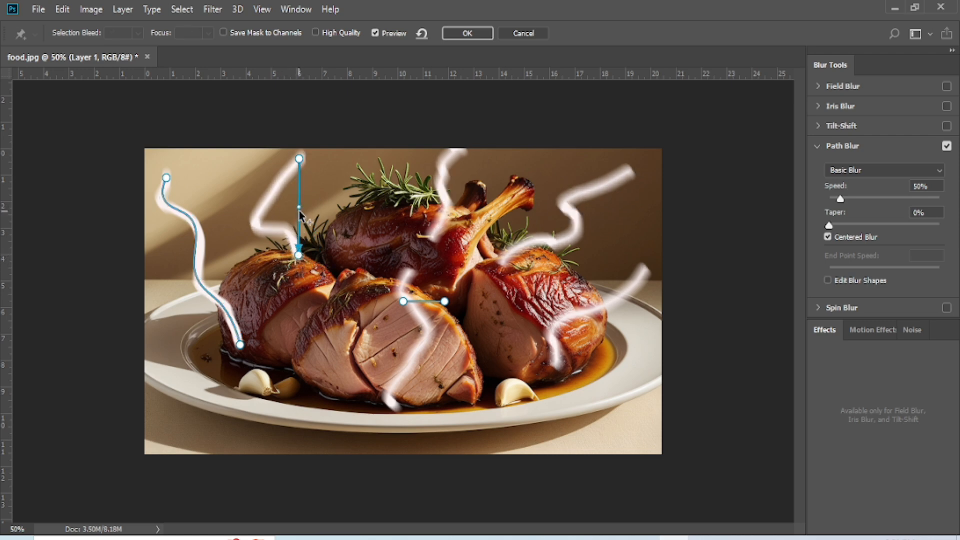
{"action": "left_click_drag", "start_coordinate": [299, 207], "coordinate": [259, 227]}
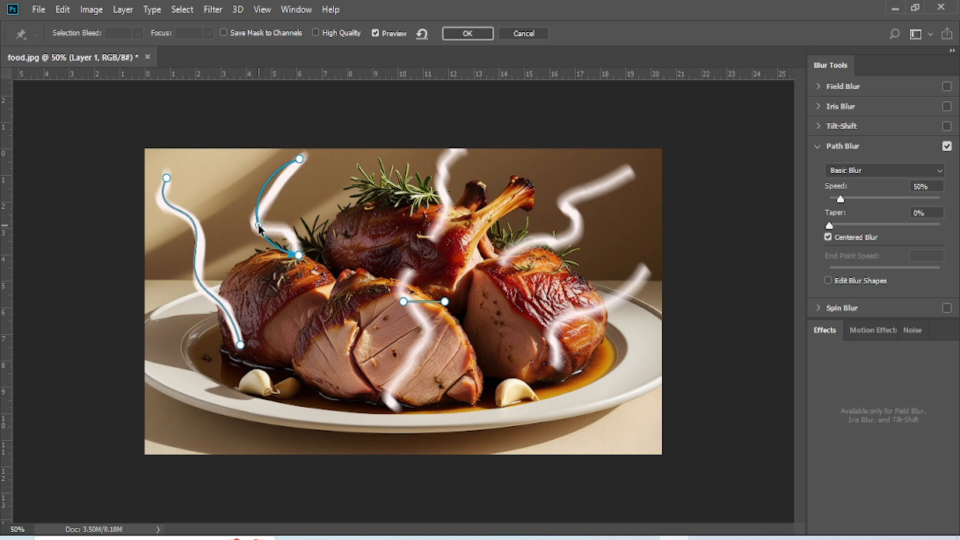
{"action": "left_click", "coordinate": [264, 186]}
{"action": "left_click_drag", "start_coordinate": [265, 187], "coordinate": [275, 192]}
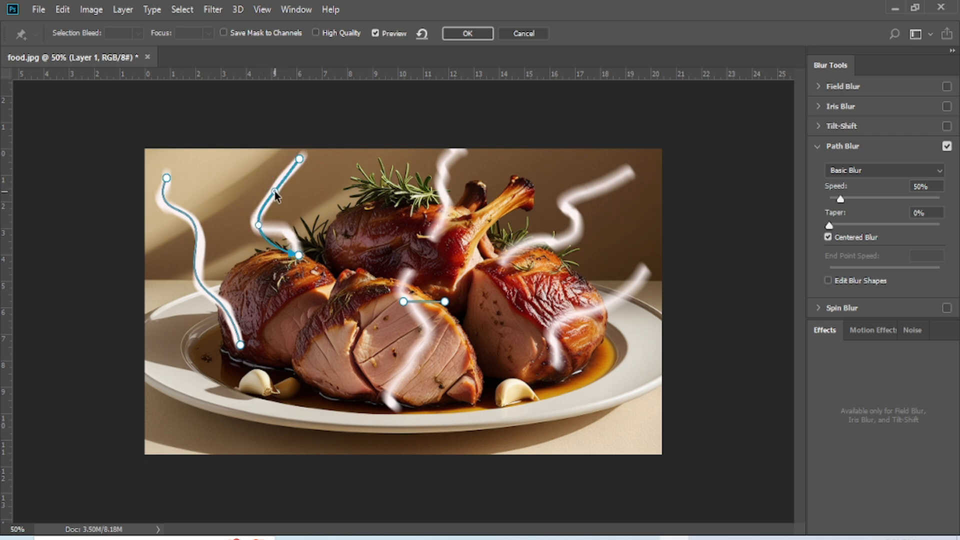
{"action": "left_click", "coordinate": [274, 245]}
{"action": "left_click_drag", "start_coordinate": [274, 245], "coordinate": [284, 233]}
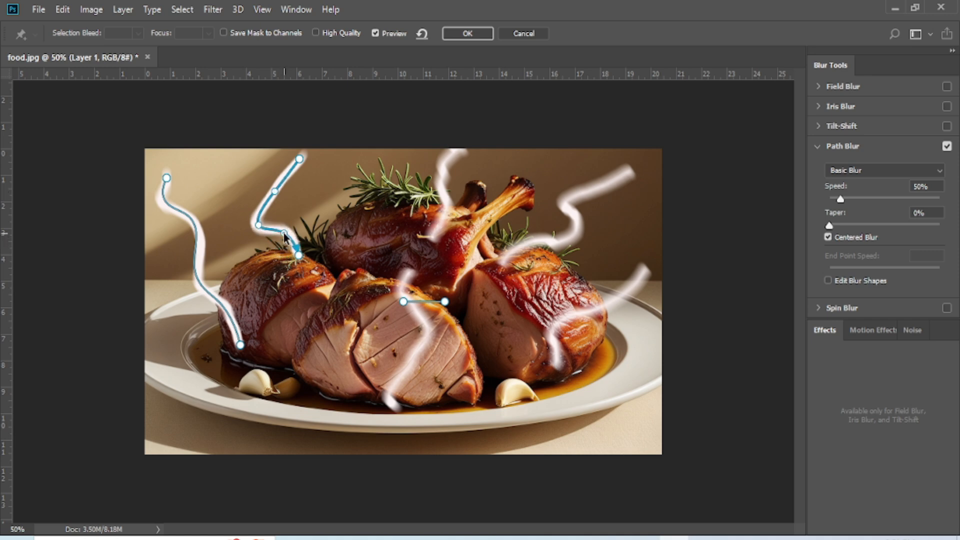
Draw a blur path along the top-center stroke above the bone and bend it with two curve points to match.
{"action": "left_click", "coordinate": [460, 149]}
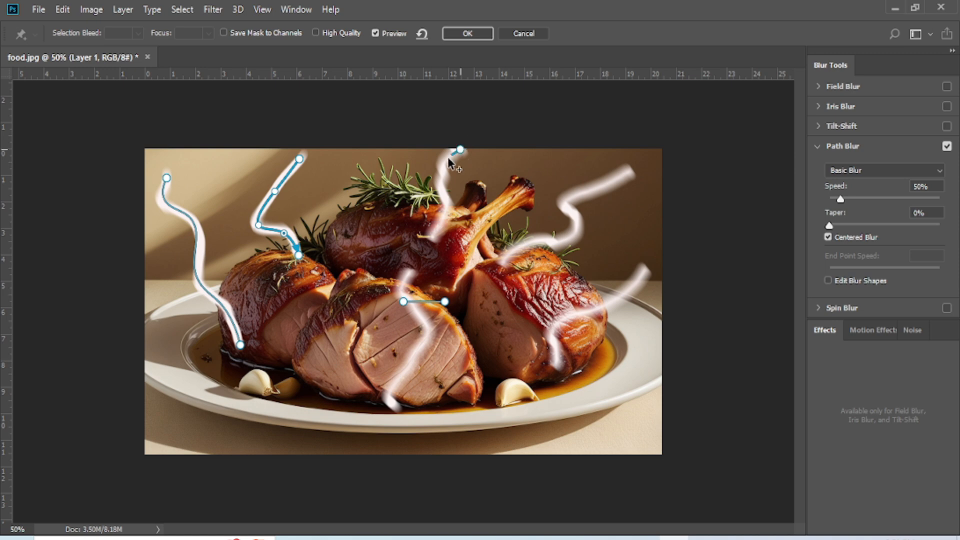
{"action": "double_click", "coordinate": [436, 239]}
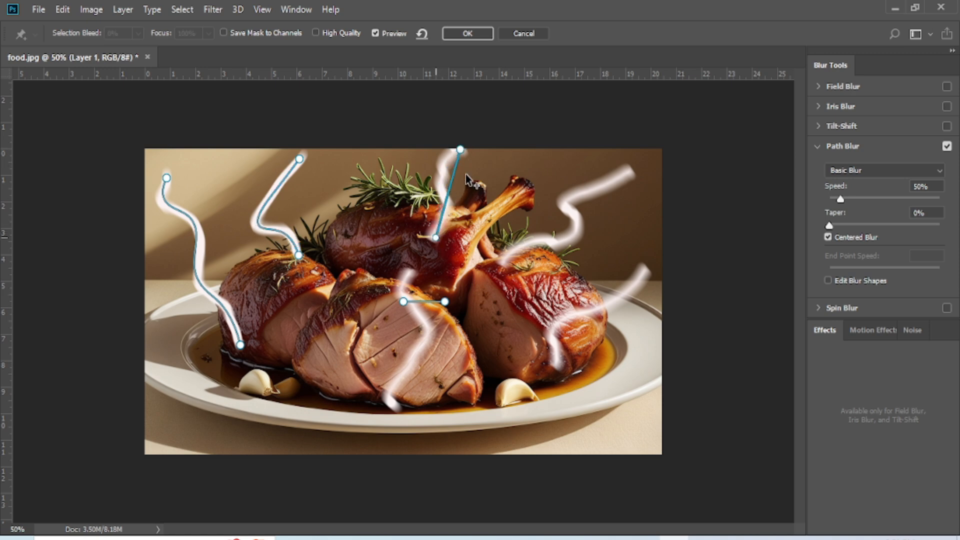
{"action": "left_click", "coordinate": [436, 238], "text": "alt"}
{"action": "left_click", "coordinate": [436, 239]}
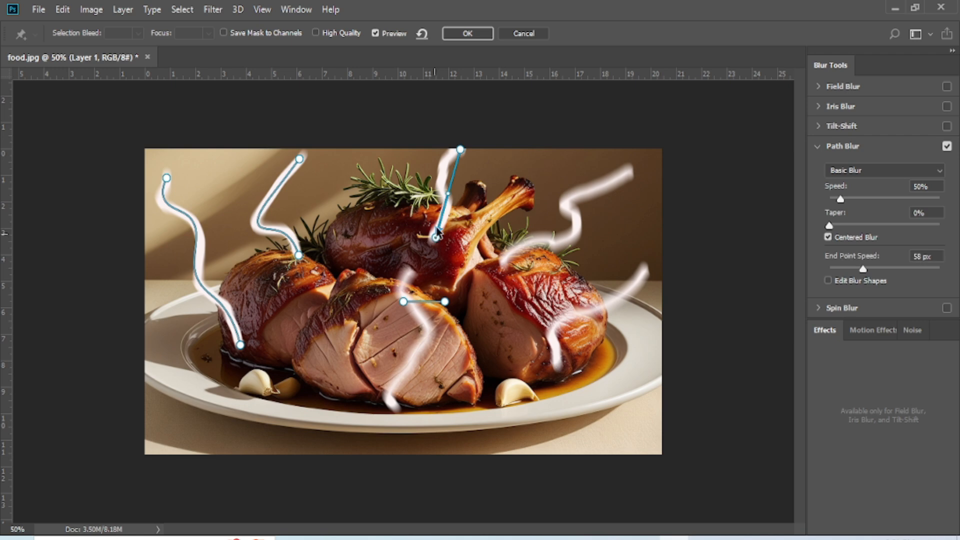
{"action": "left_click_drag", "start_coordinate": [454, 170], "coordinate": [445, 170]}
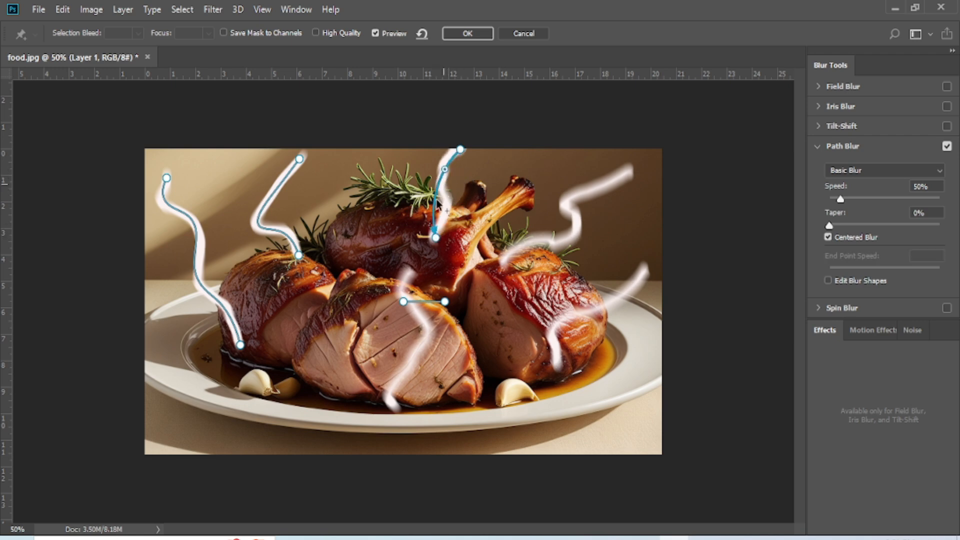
{"action": "left_click_drag", "start_coordinate": [437, 206], "coordinate": [449, 208]}
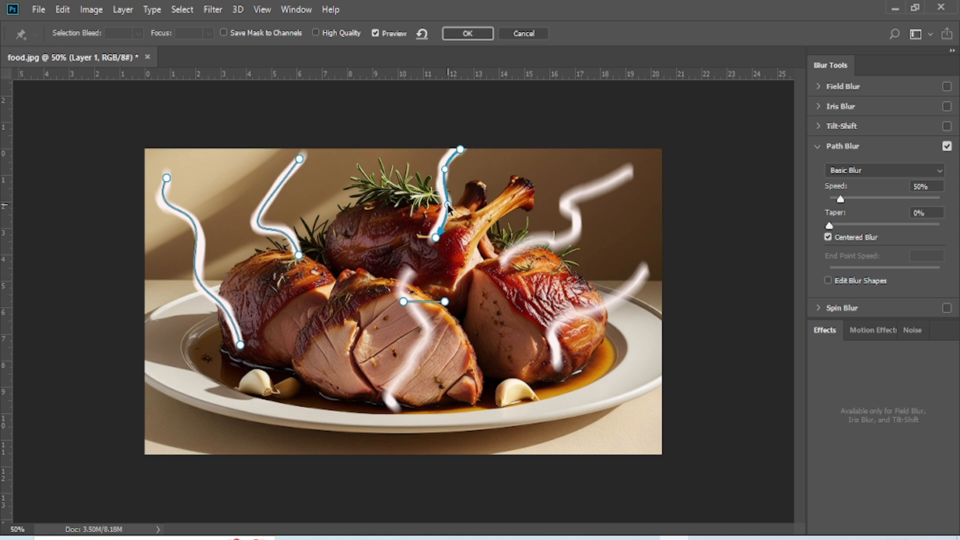
Draw a blur path along the upper-right stroke and bend it with three curve points to follow its S-shape.
{"action": "left_click", "coordinate": [630, 170]}
{"action": "double_click", "coordinate": [505, 263]}
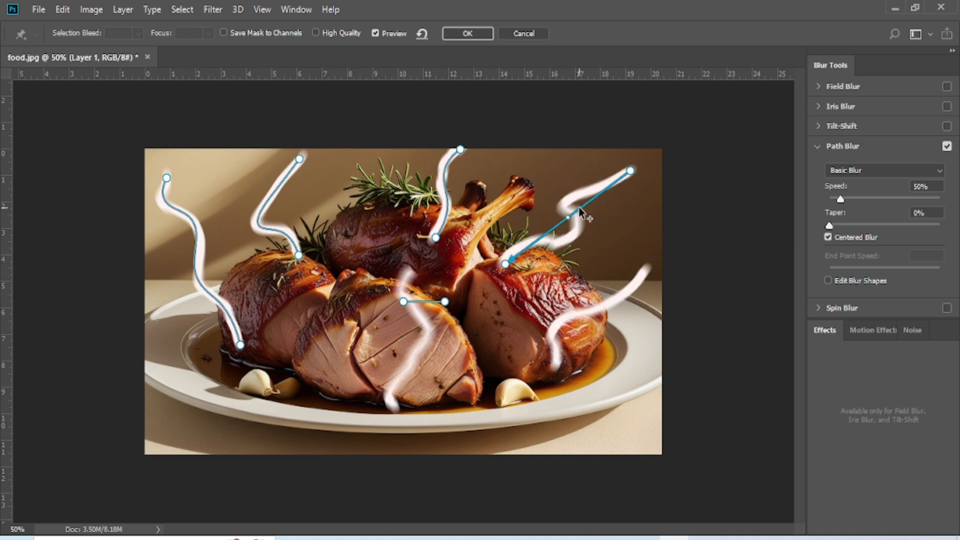
{"action": "left_click_drag", "start_coordinate": [579, 208], "coordinate": [533, 243]}
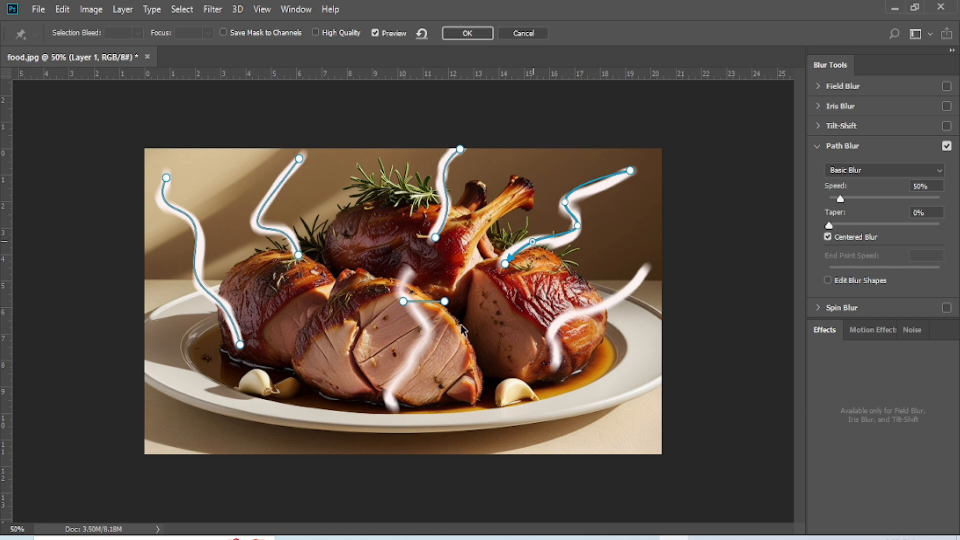
Draw a blur path along the lower-right stroke over the plate's edge and bend it with two curve points to match.
{"action": "left_click", "coordinate": [648, 271]}
{"action": "left_click", "coordinate": [556, 370]}
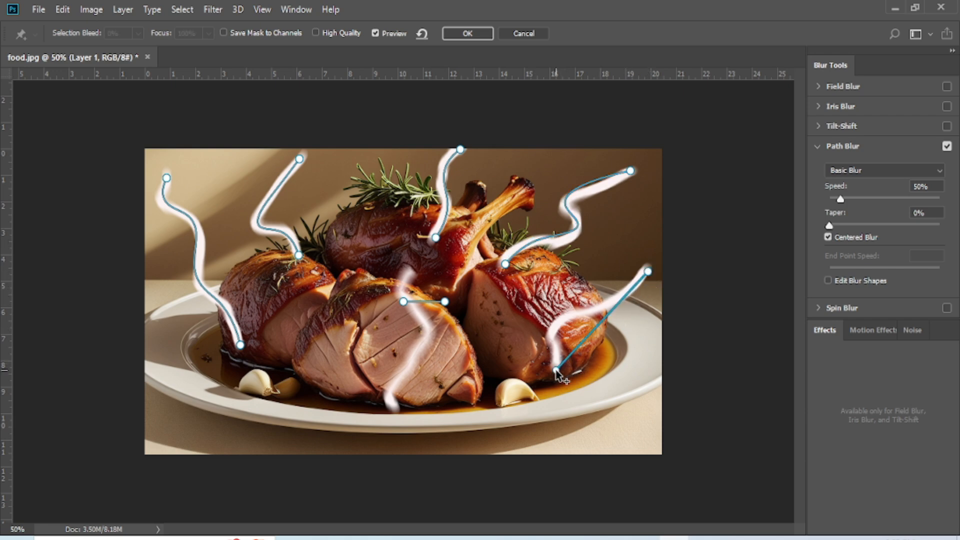
{"action": "left_click", "coordinate": [556, 370]}
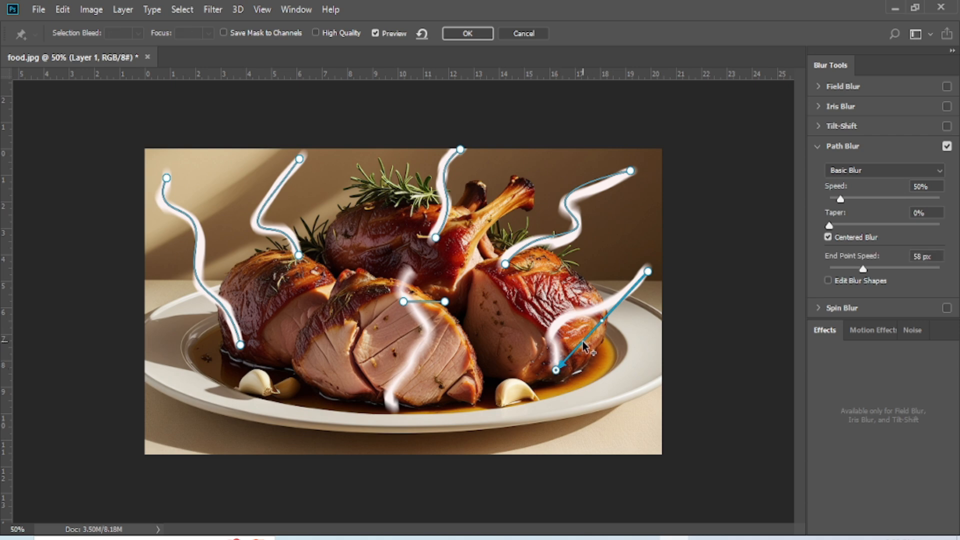
{"action": "left_click_drag", "start_coordinate": [586, 344], "coordinate": [555, 332]}
{"action": "left_click_drag", "start_coordinate": [577, 296], "coordinate": [590, 314]}
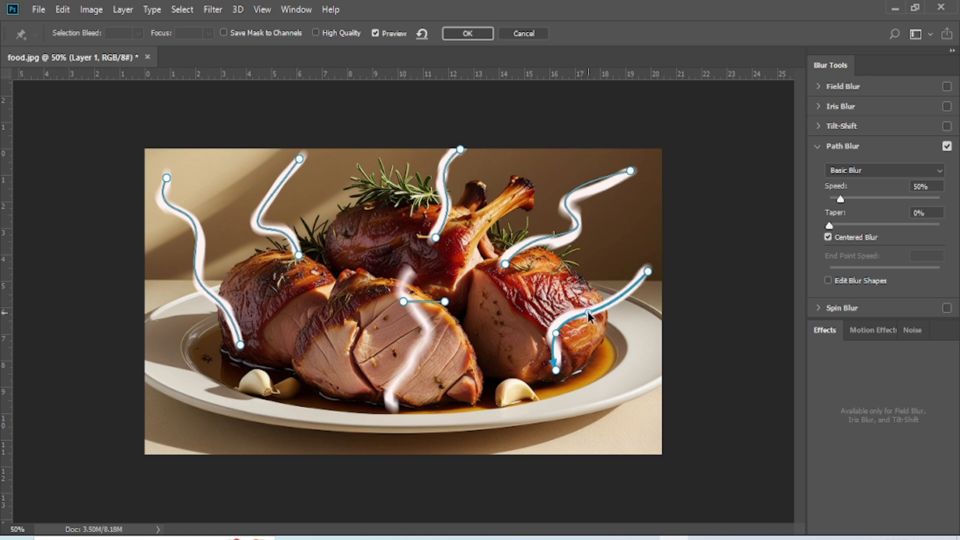
Draw a blur path along the center stroke over the sliced meat and bend it with four curve points to match.
{"action": "left_click", "coordinate": [411, 273]}
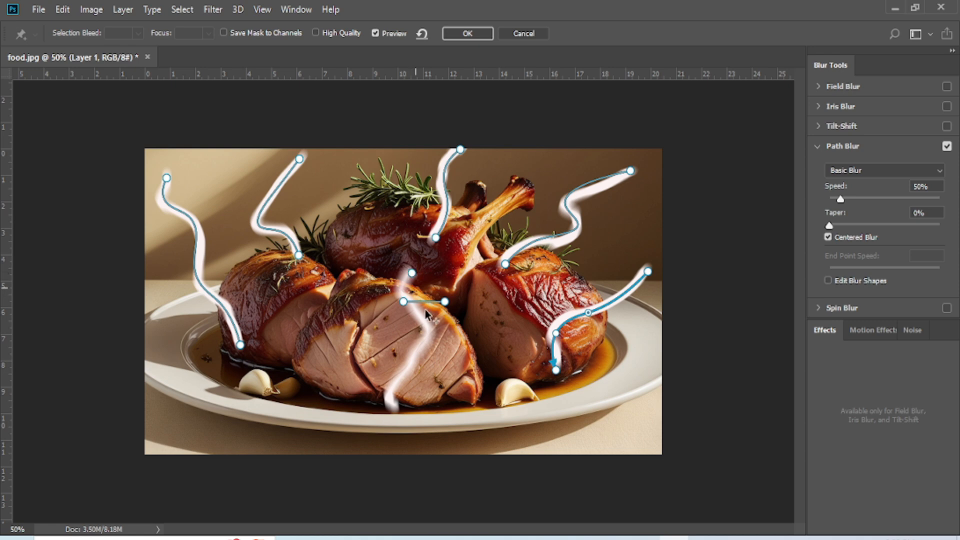
{"action": "left_click", "coordinate": [394, 409]}
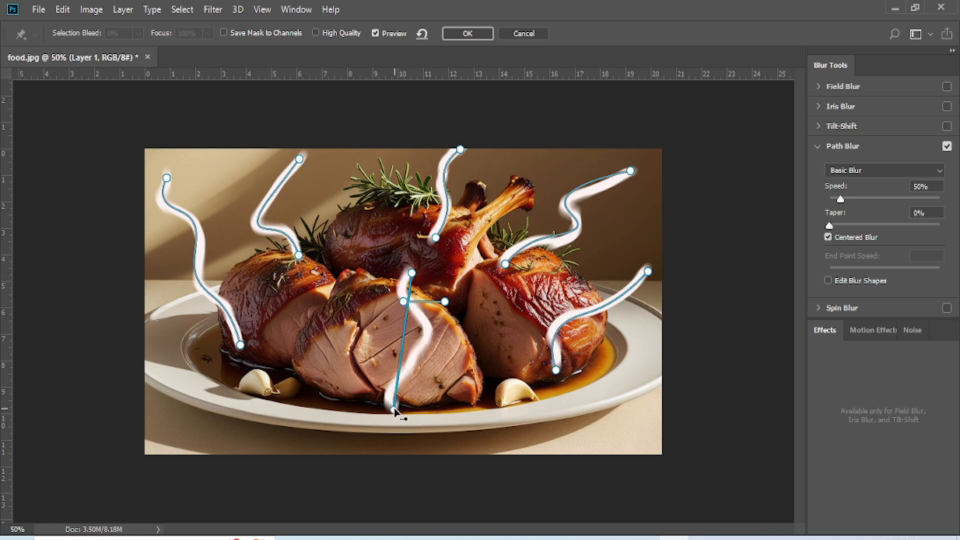
{"action": "left_click", "coordinate": [394, 409]}
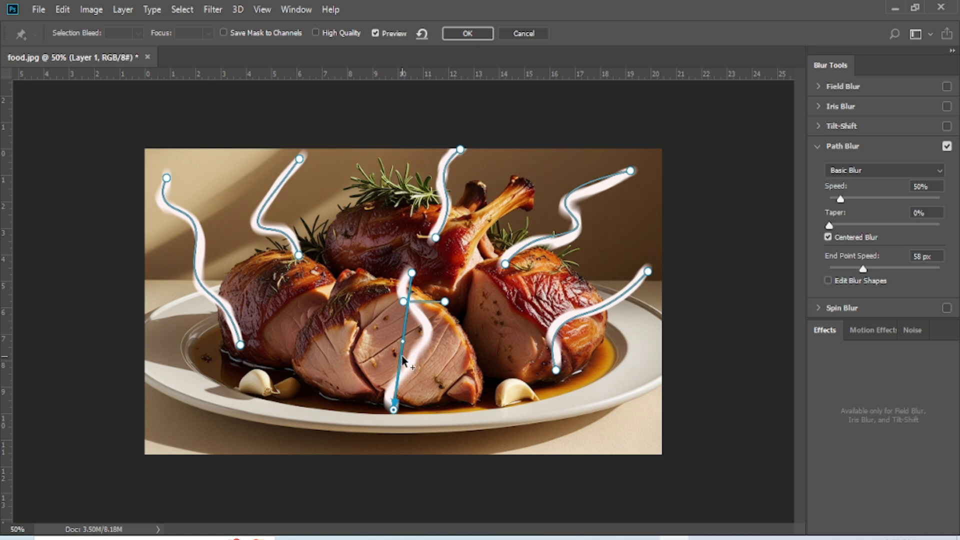
{"action": "left_click_drag", "start_coordinate": [402, 356], "coordinate": [394, 384]}
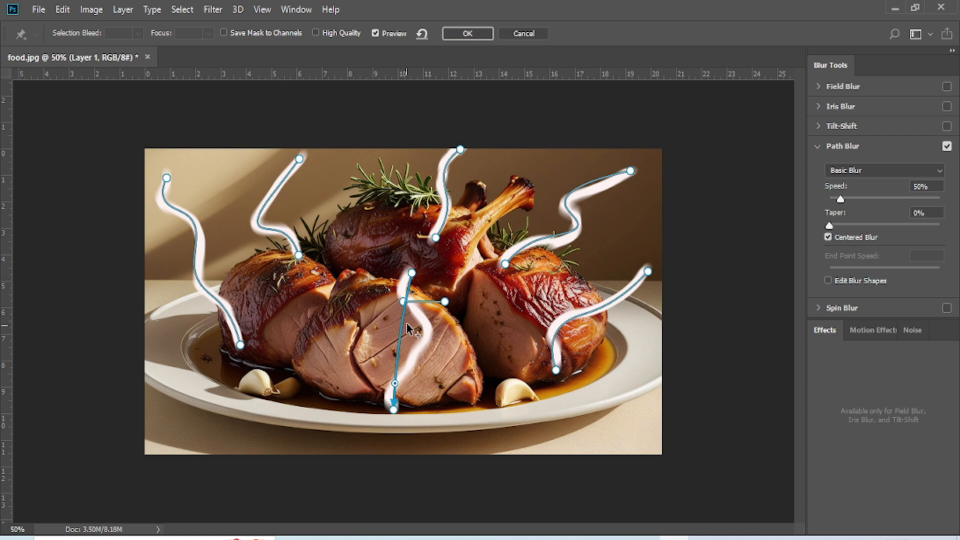
{"action": "left_click_drag", "start_coordinate": [403, 334], "coordinate": [420, 344]}
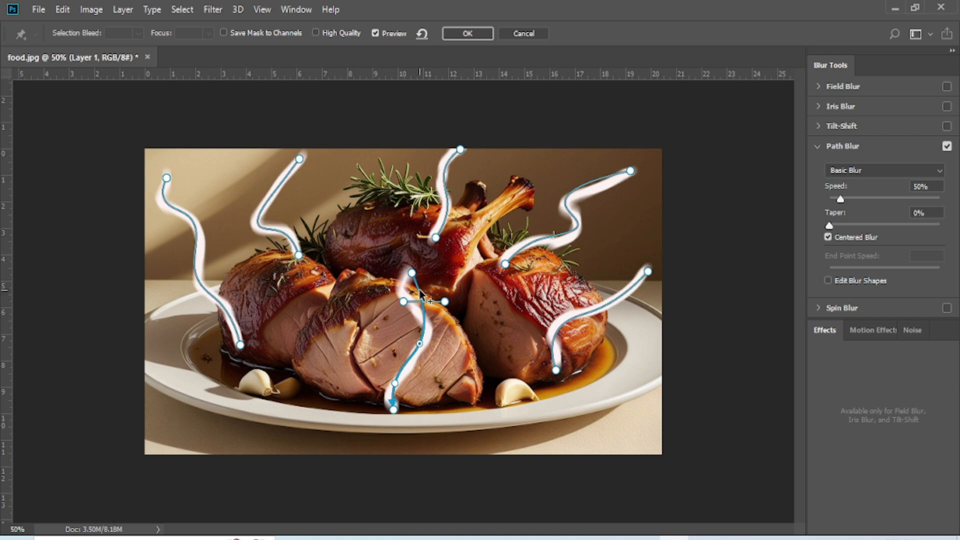
{"action": "left_click_drag", "start_coordinate": [424, 296], "coordinate": [410, 297]}
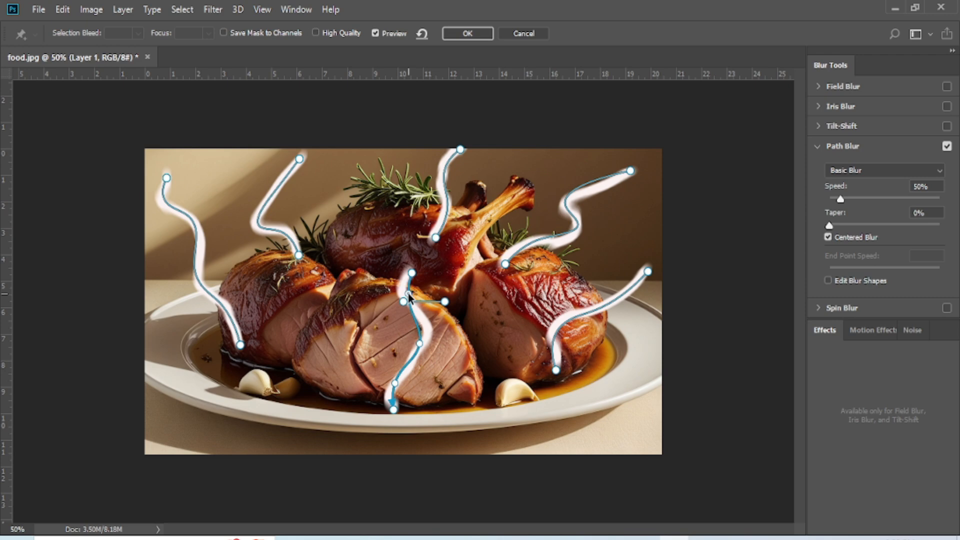
{"action": "left_click", "coordinate": [423, 327]}
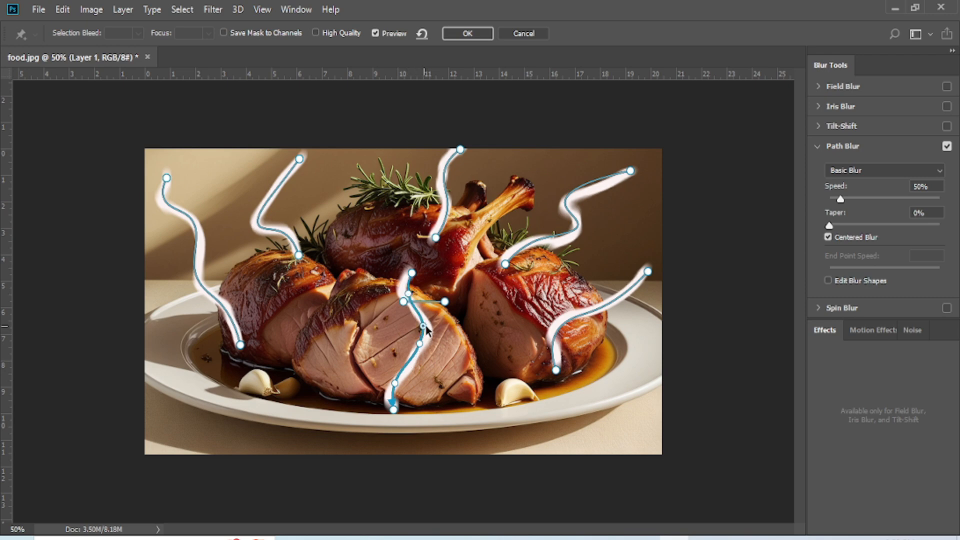
Delete the short default horizontal blur path at the center and apply the Path Blur with its speed raised to nearly the maximum.
{"action": "left_click", "coordinate": [445, 302]}
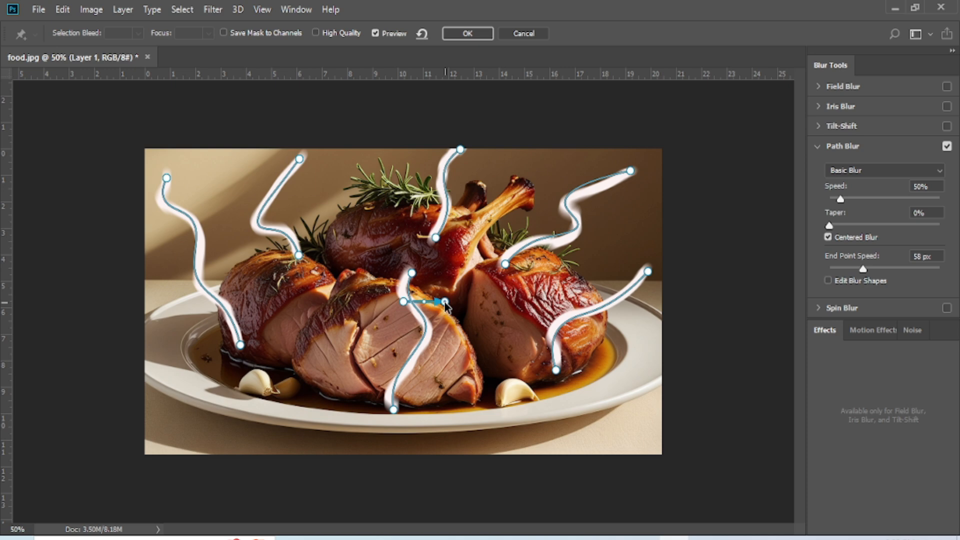
{"action": "key", "text": "Delete"}
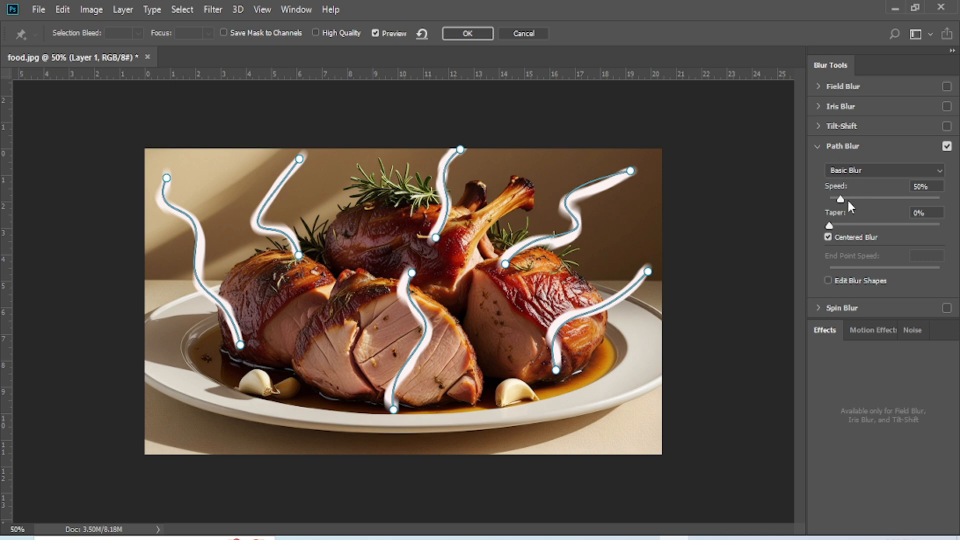
{"action": "left_click_drag", "start_coordinate": [842, 201], "coordinate": [853, 201]}
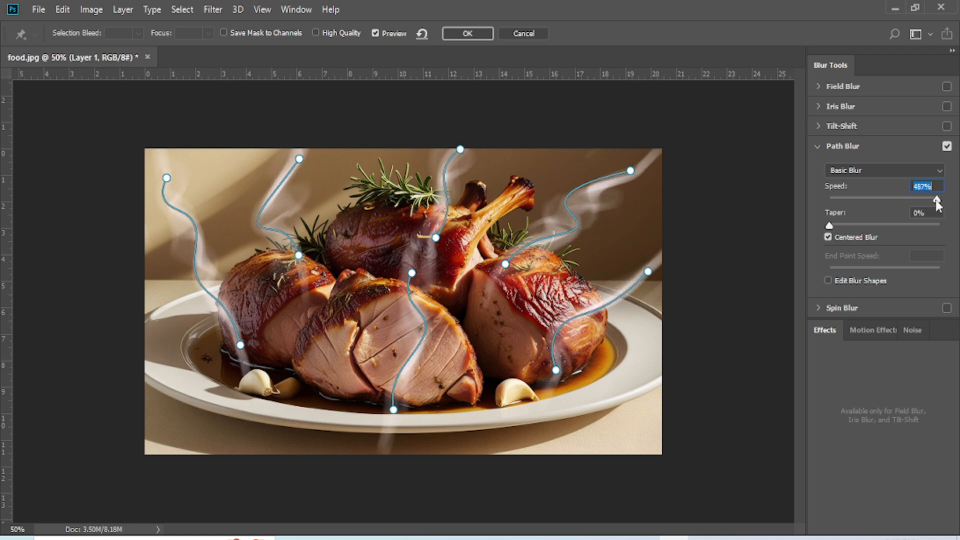
{"action": "left_click_drag", "start_coordinate": [937, 202], "coordinate": [940, 203]}
{"action": "left_click", "coordinate": [469, 32]}
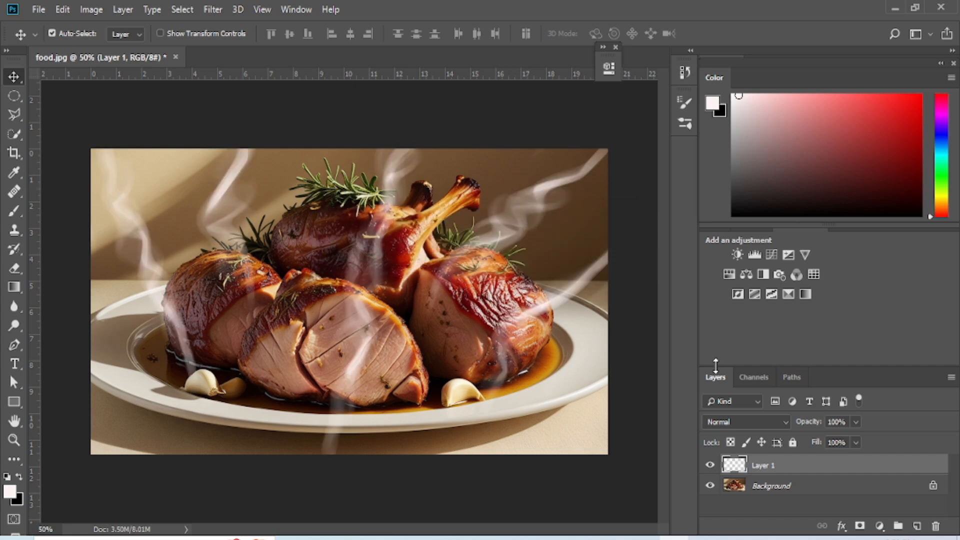
Toggle the visibility of Layer 1 off and on to compare the photo with and without the steam.
{"action": "left_click", "coordinate": [710, 466]}
{"action": "left_click", "coordinate": [710, 466]}
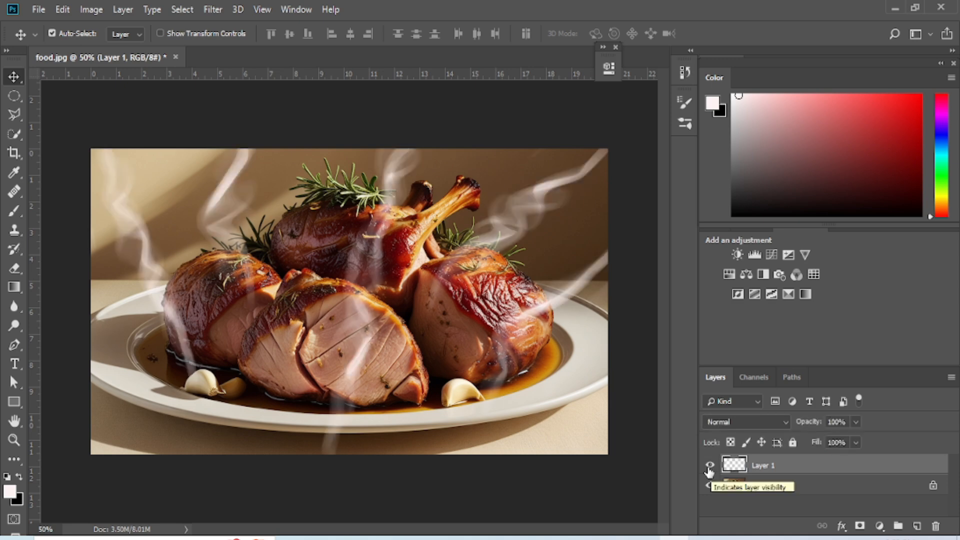
{"action": "left_click", "coordinate": [710, 466]}
{"action": "left_click", "coordinate": [710, 467]}
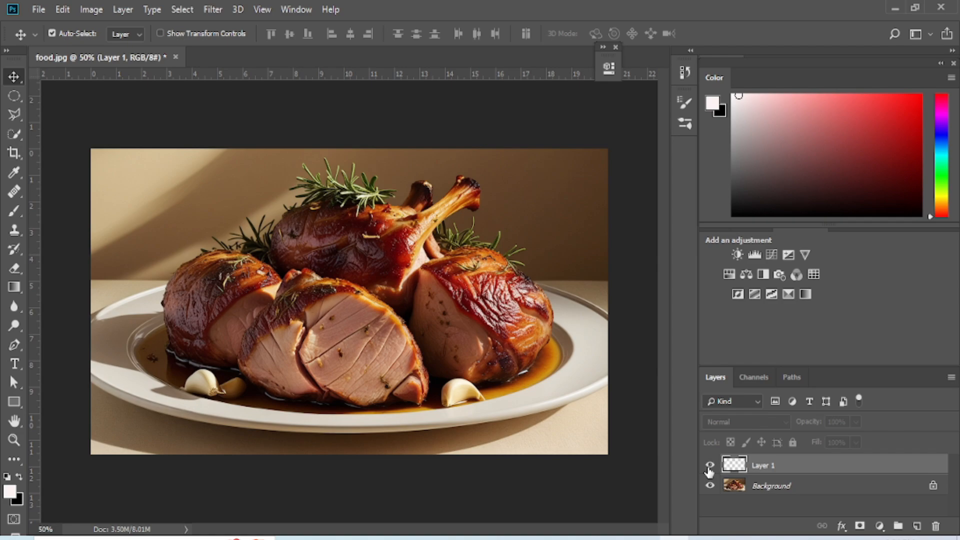